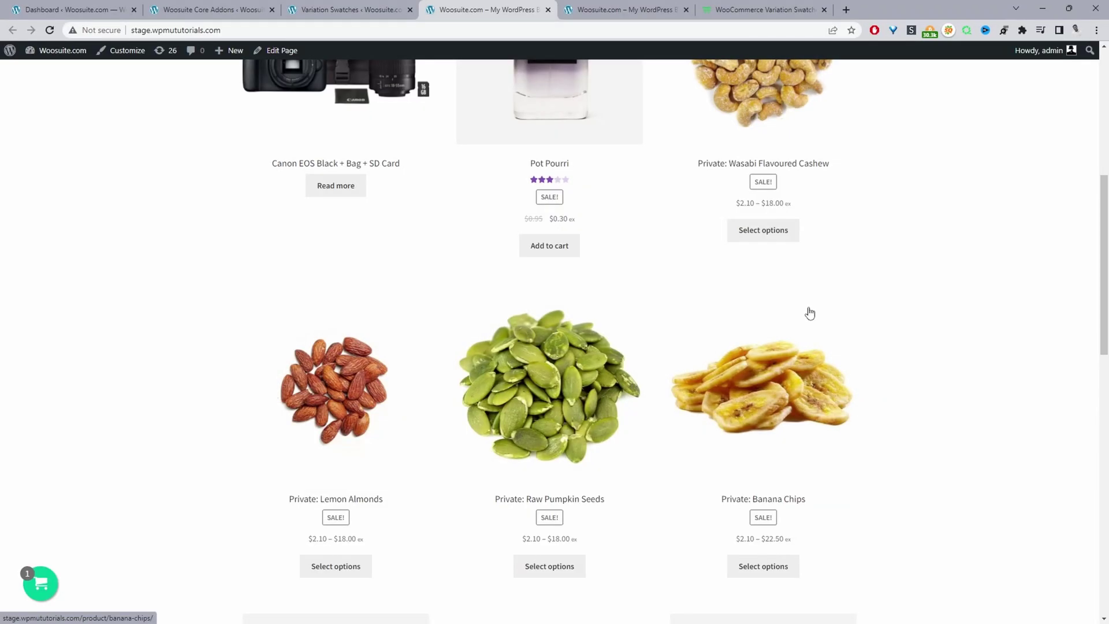
# On the second shop tab, select the 100G swatch for Wasabi Flavoured Cashew, then view the Variation Swatches plugin page
pyautogui.scroll(1, 810, 313)
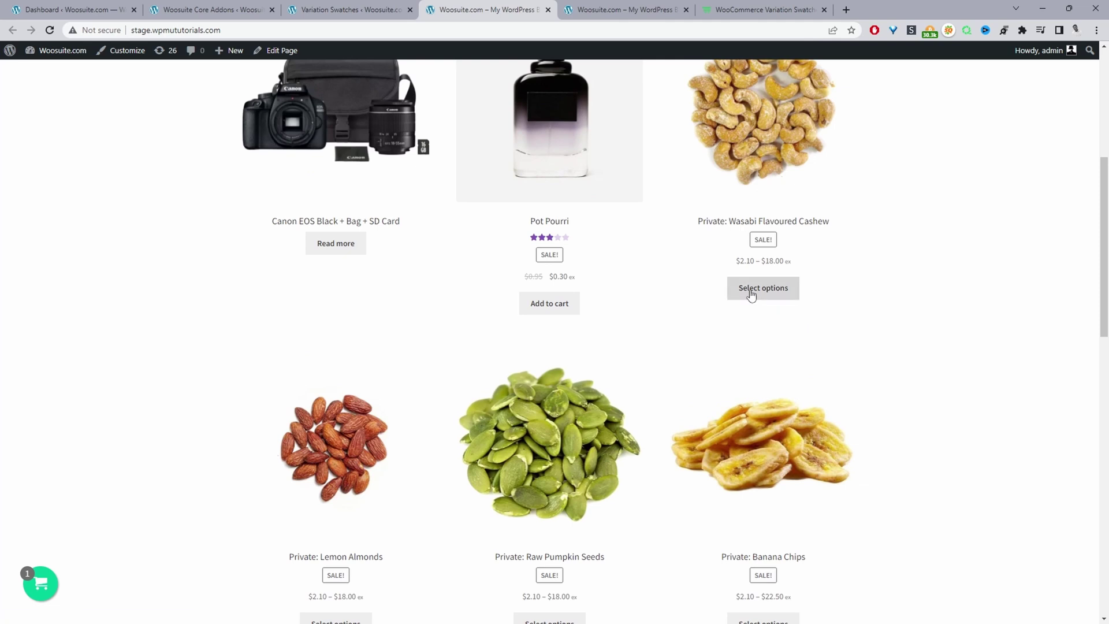
pyautogui.scroll(-2, 725, 288)
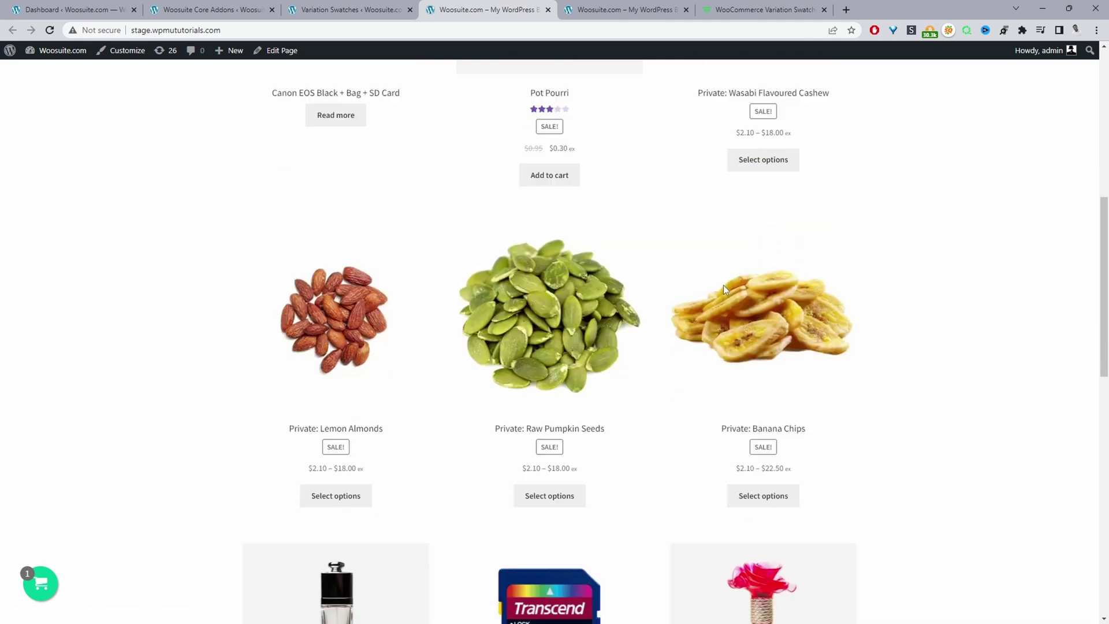
pyautogui.scroll(-4, 723, 285)
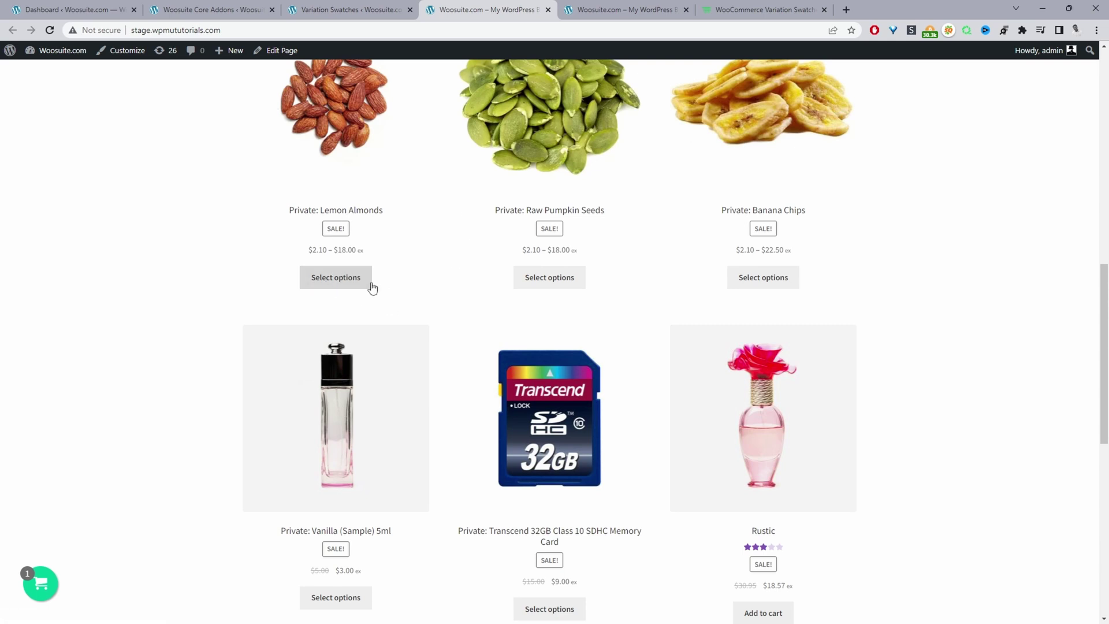
pyautogui.click(659, 11)
pyautogui.scroll(-3, 580, 301)
pyautogui.scroll(-4, 577, 300)
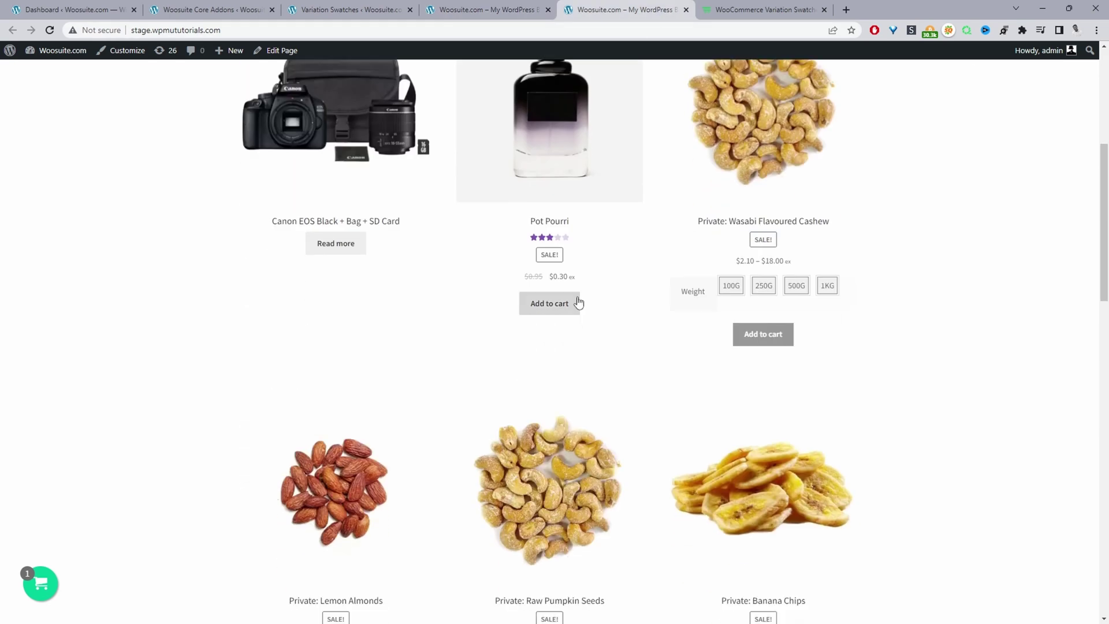
pyautogui.scroll(2, 871, 175)
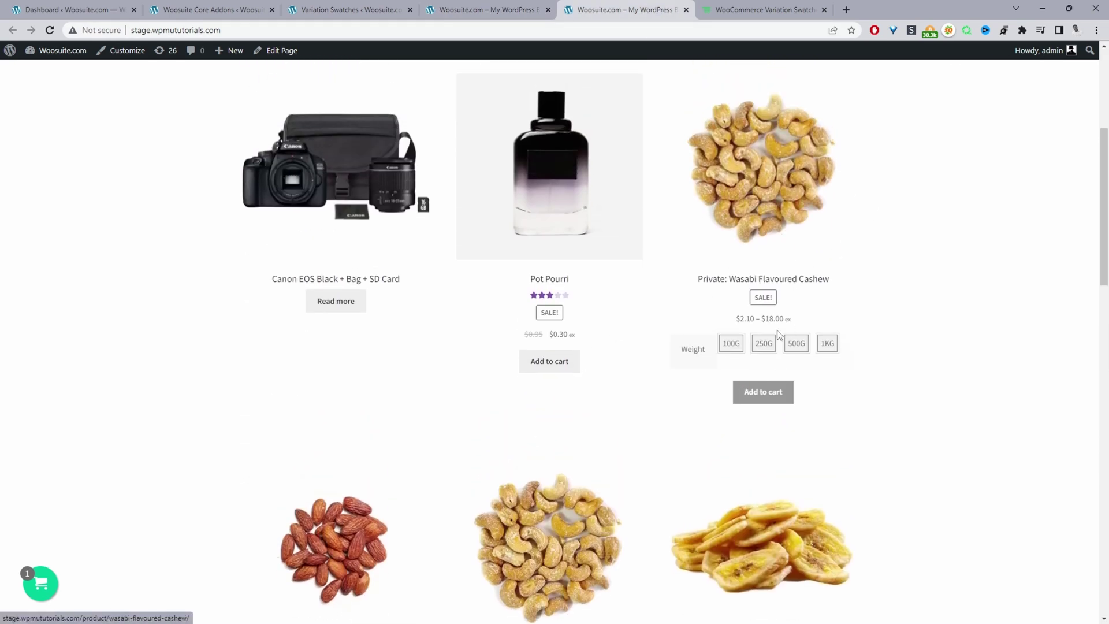
pyautogui.click(735, 346)
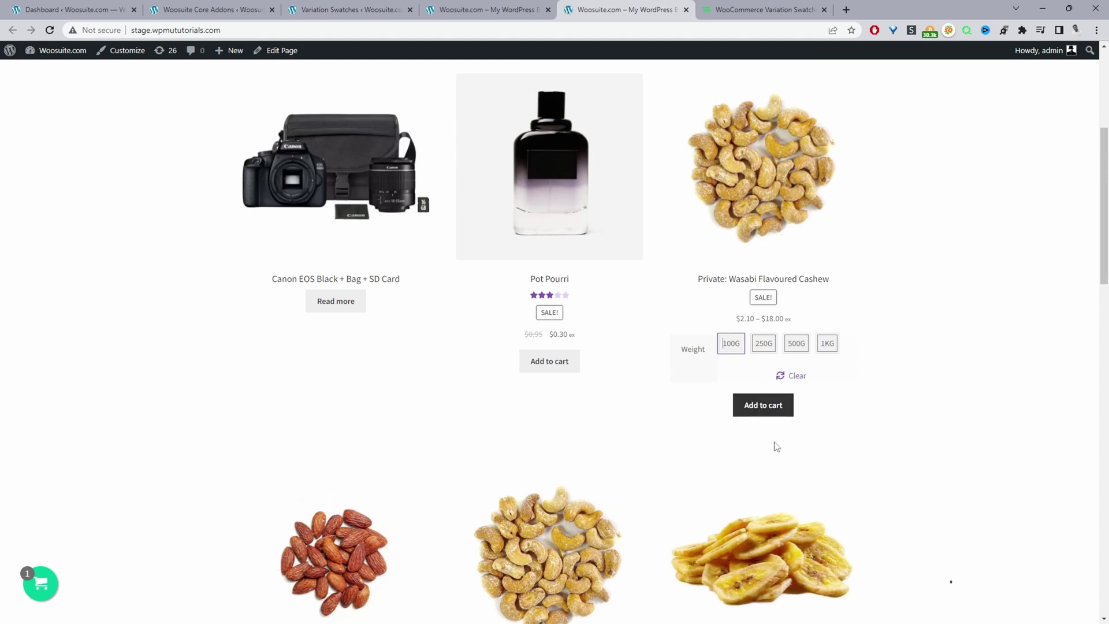
pyautogui.scroll(-2, 774, 443)
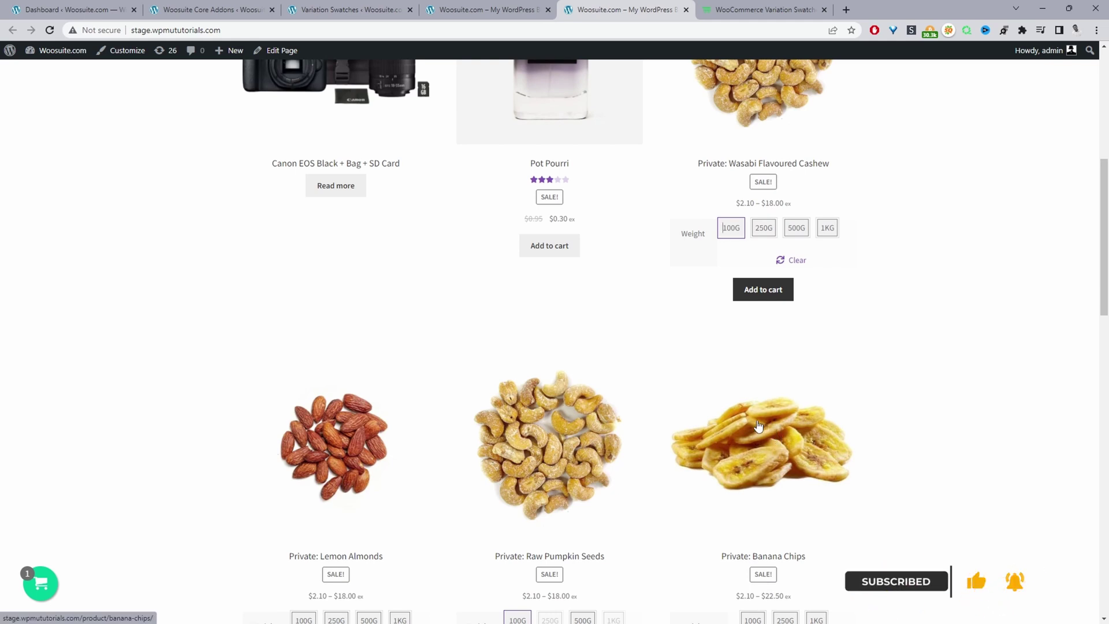
pyautogui.hotkey('ctrl', 'Tab')
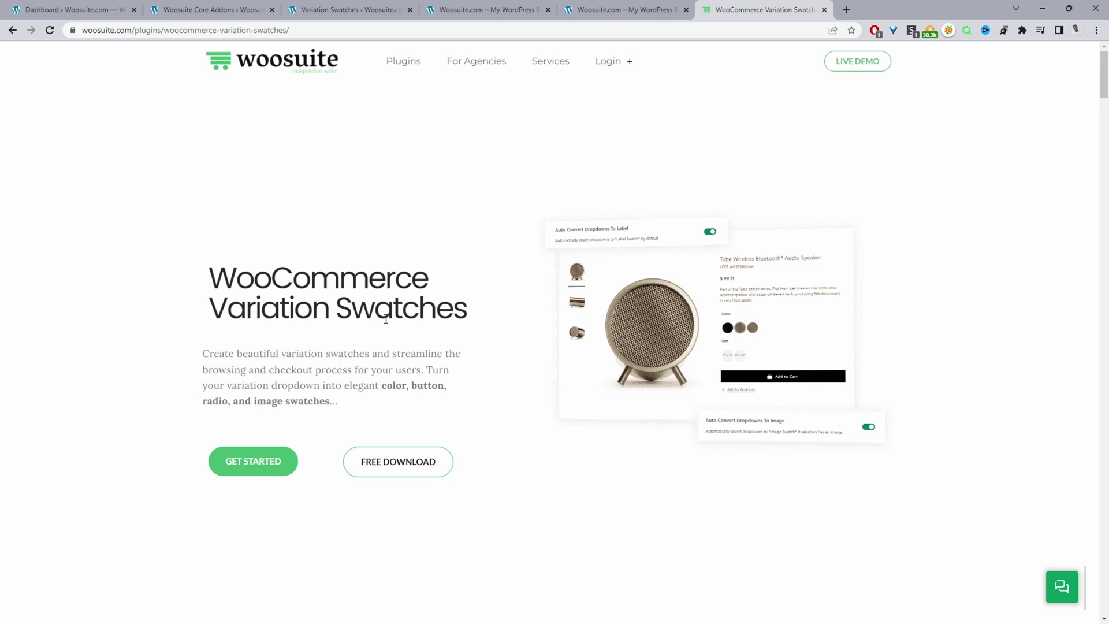
# Go back to the WordPress Dashboard in the first browser tab
pyautogui.hotkey('ctrl', '1')
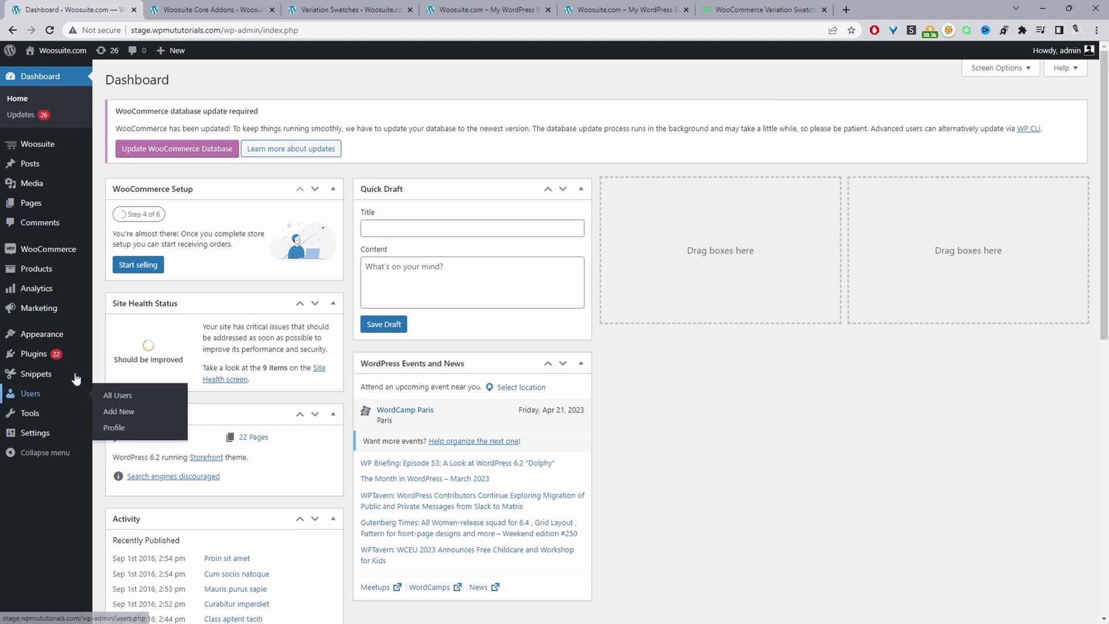
# Open the Woosuite Addons page from the admin sidebar's Woosuite menu
pyautogui.moveTo(87, 355)
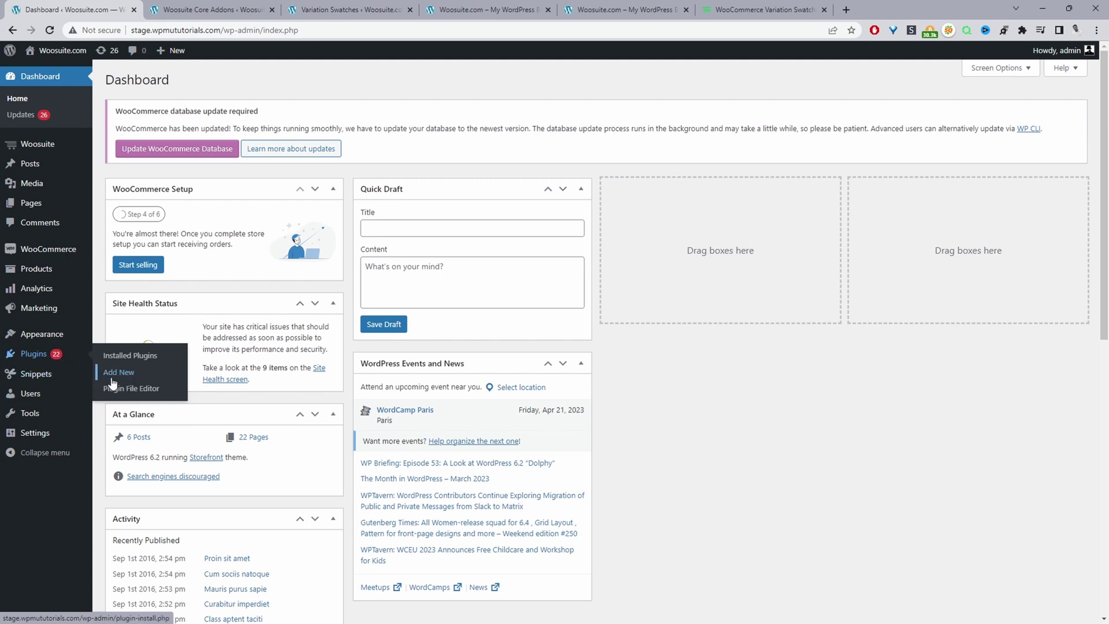
pyautogui.moveTo(68, 149)
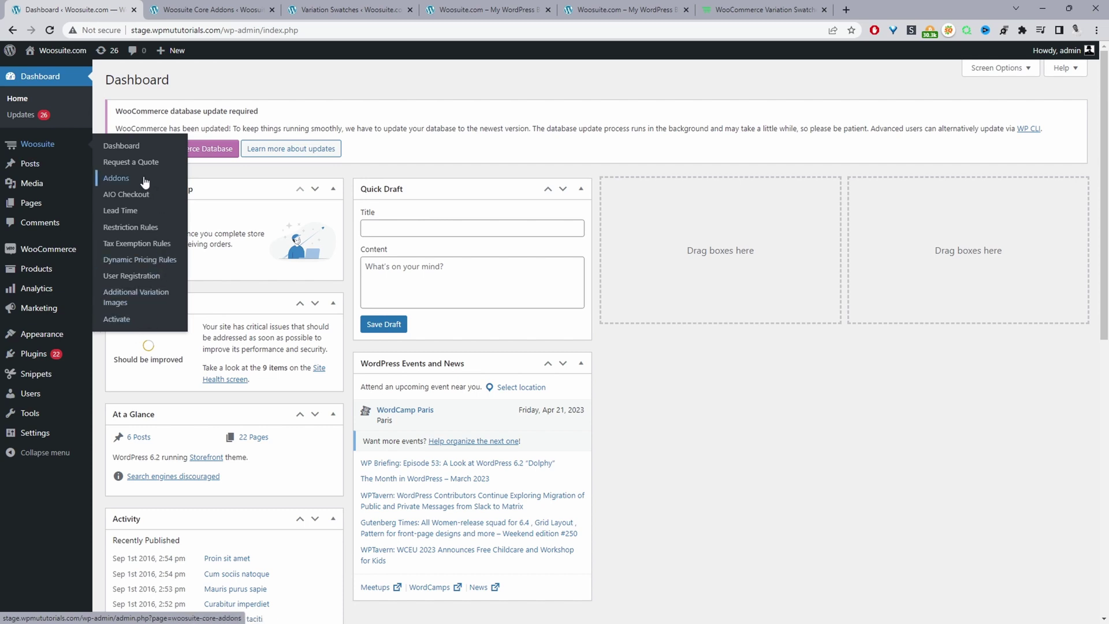
pyautogui.click(123, 188)
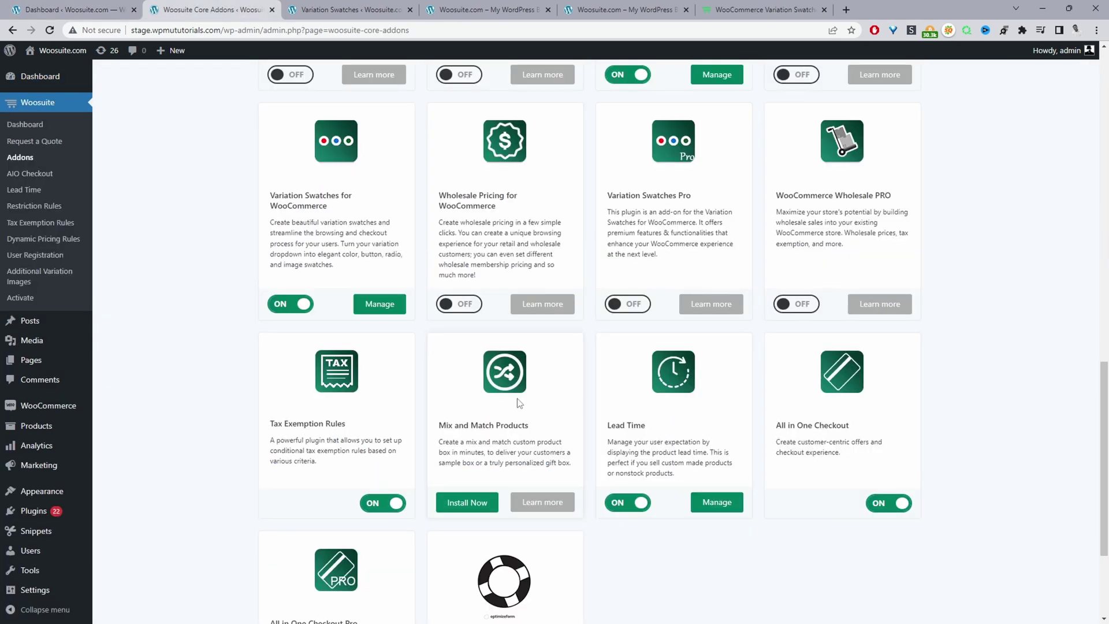
# Open Manage on the Variation Swatches for WooCommerce addon card
pyautogui.scroll(-4, 519, 403)
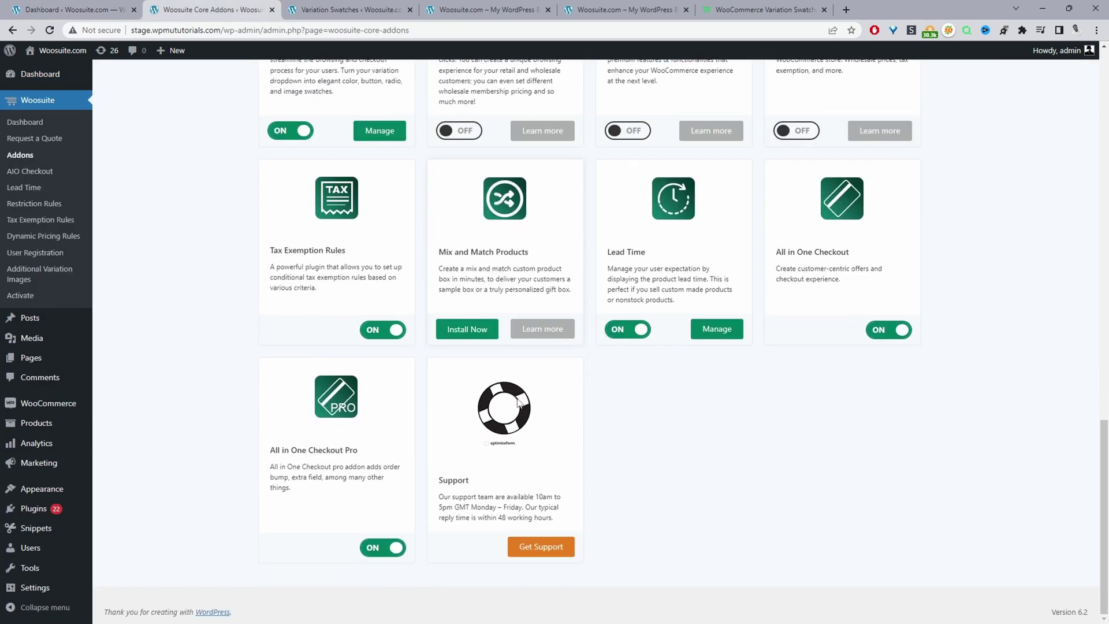
pyautogui.scroll(5, 559, 320)
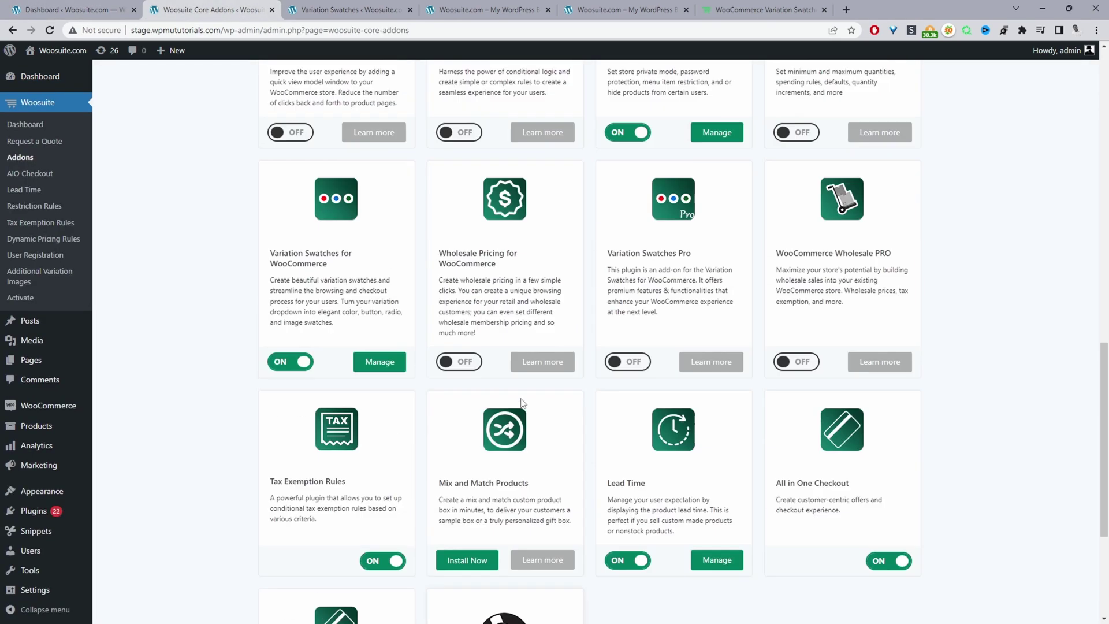
pyautogui.click(381, 365)
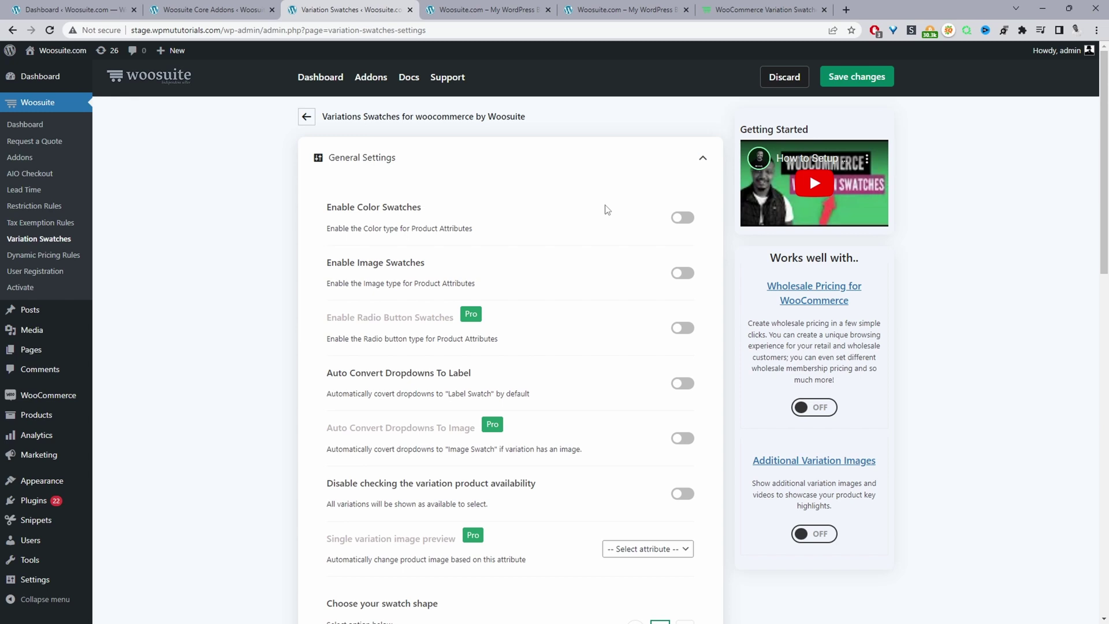
# Enable Auto Convert Dropdowns To Label, keeping Color, Fabric, Size and Weight attributes selected
pyautogui.scroll(-1, 672, 229)
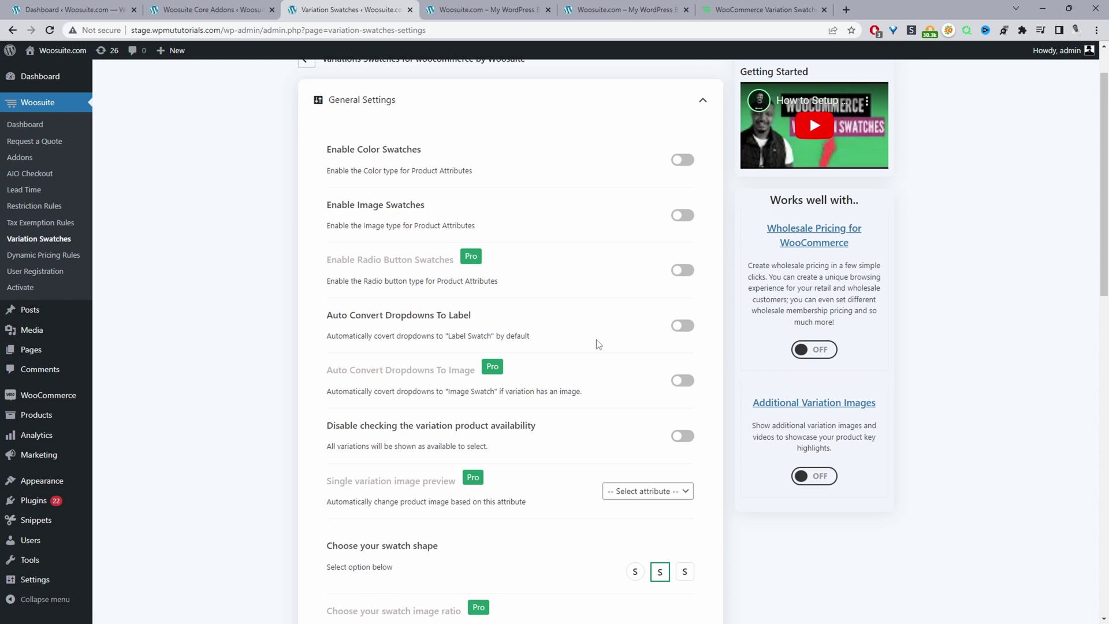
pyautogui.click(682, 325)
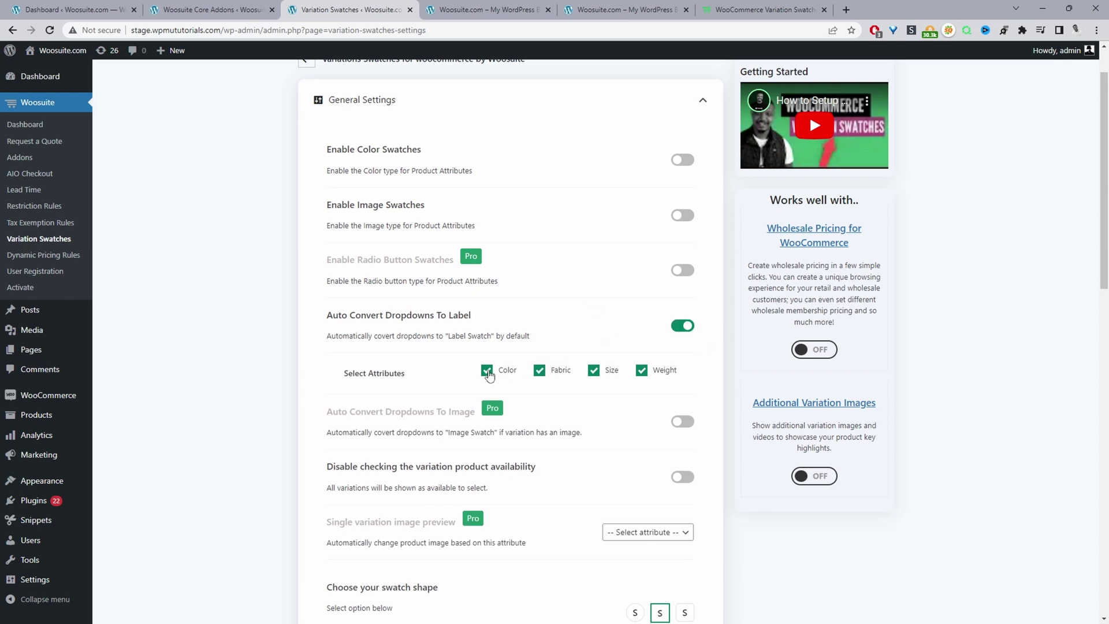
pyautogui.click(537, 374)
pyautogui.click(538, 370)
pyautogui.scroll(-10, 472, 366)
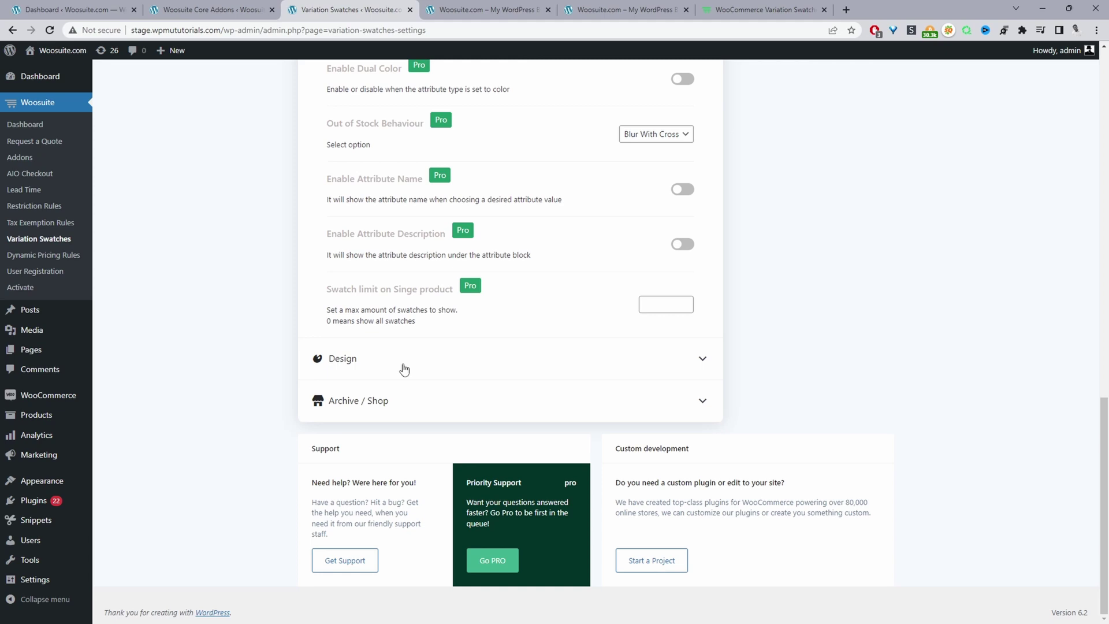
# Under Archive / Shop, turn on Show Swatches Label and Show clear link with Center alignment
pyautogui.click(350, 404)
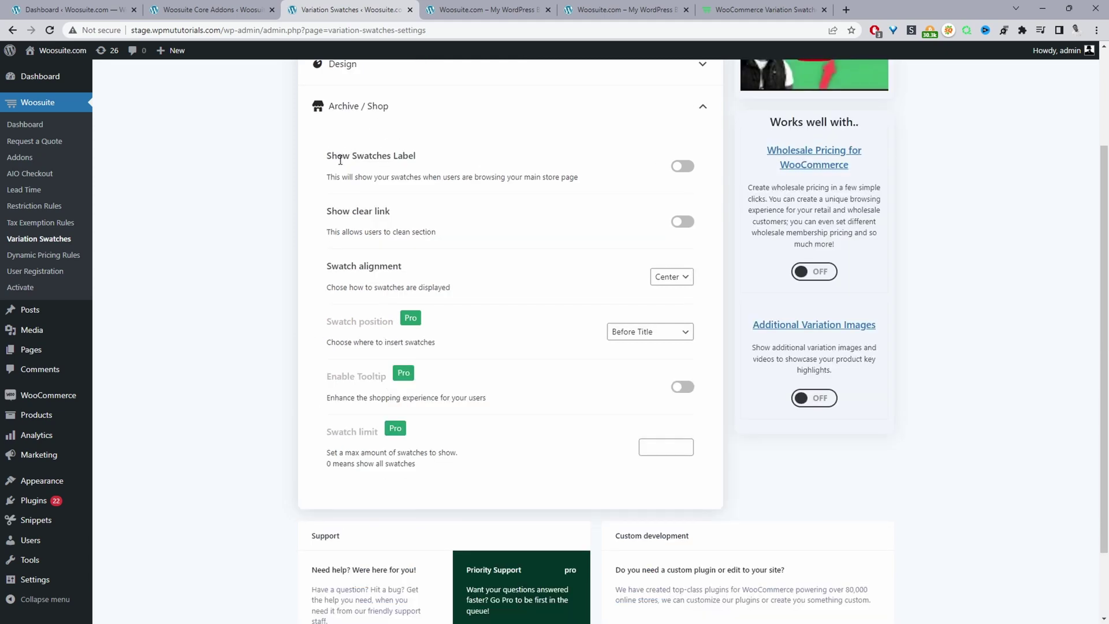
pyautogui.click(682, 167)
pyautogui.click(684, 223)
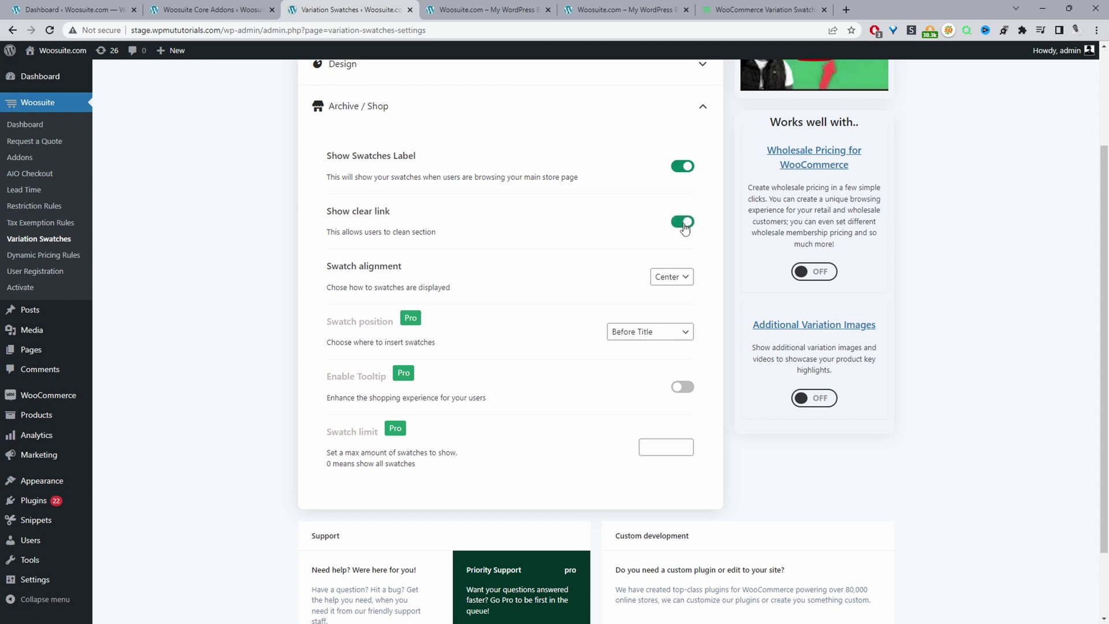
pyautogui.click(658, 277)
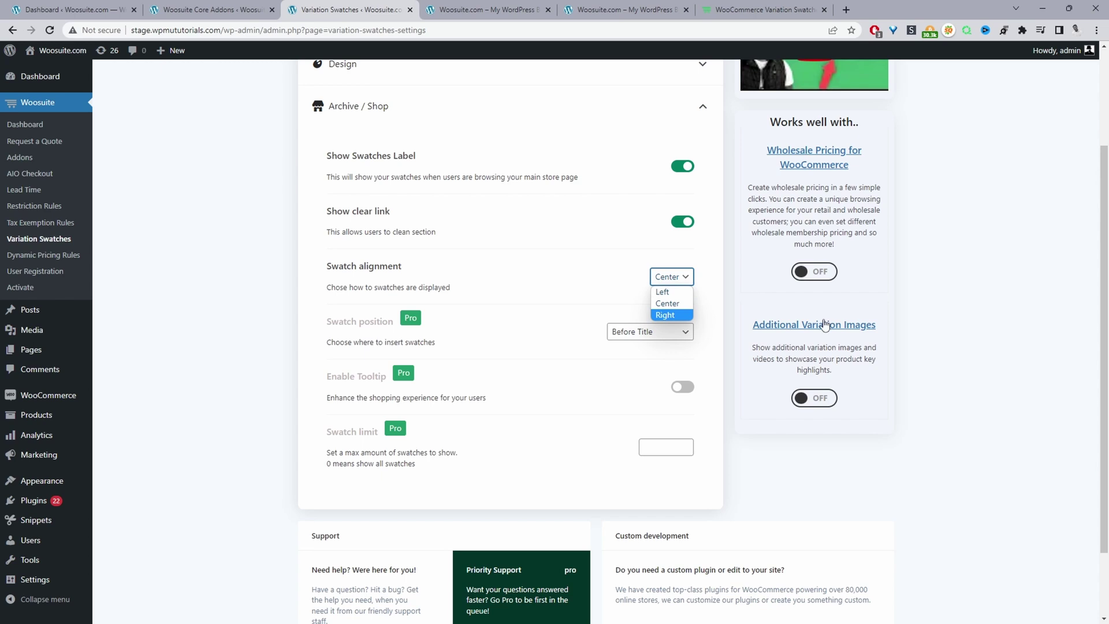
pyautogui.click(950, 470)
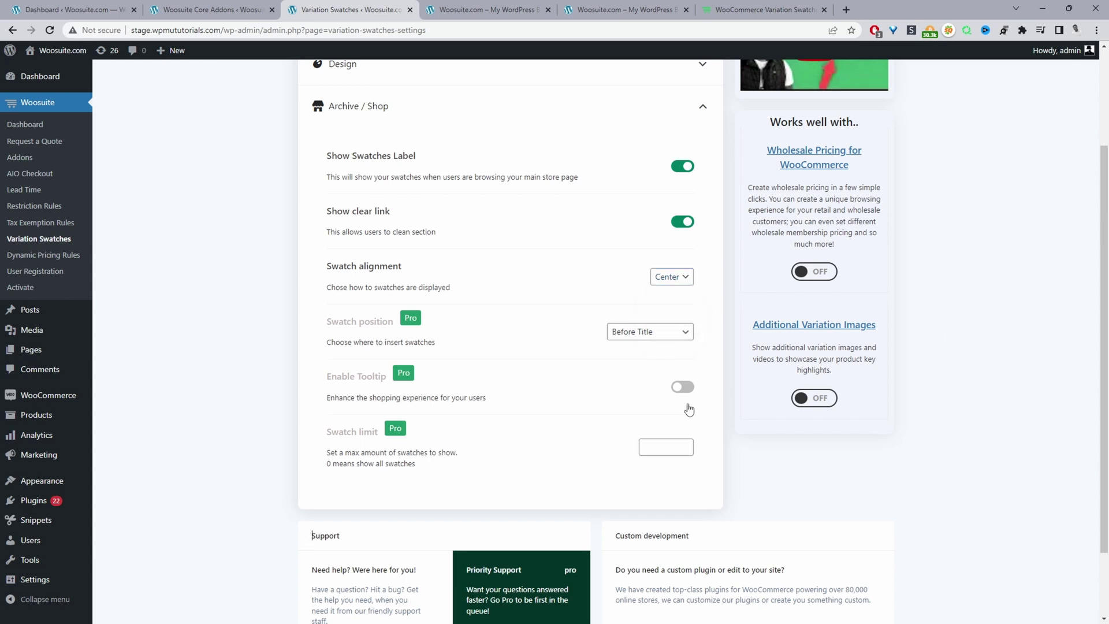
# Save the swatch settings and view the shop page
pyautogui.scroll(3, 722, 385)
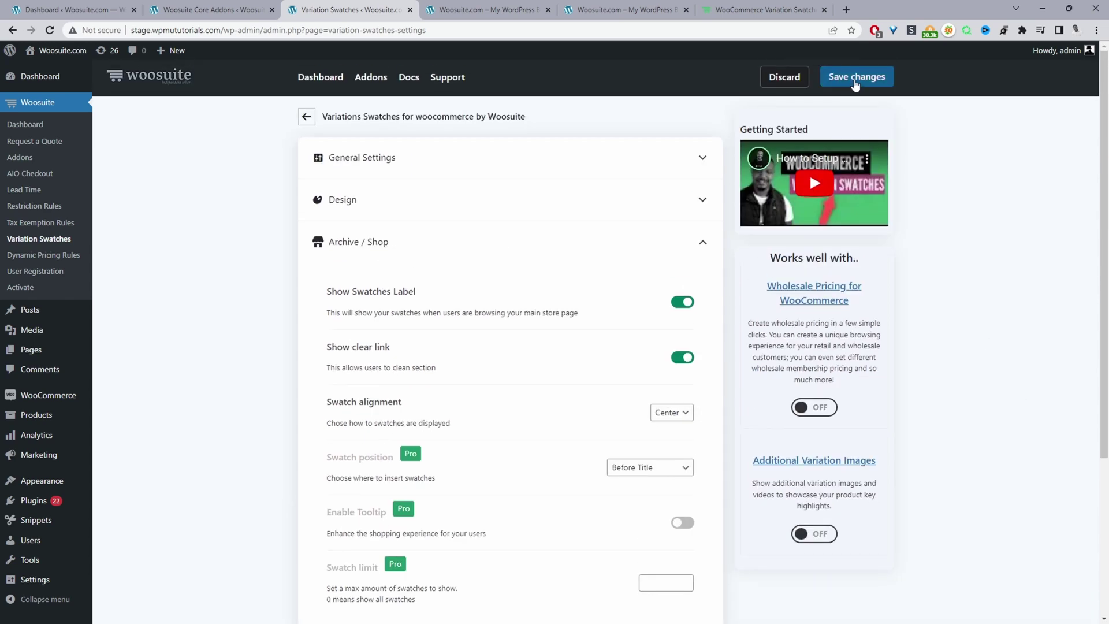
pyautogui.click(855, 83)
pyautogui.click(483, 9)
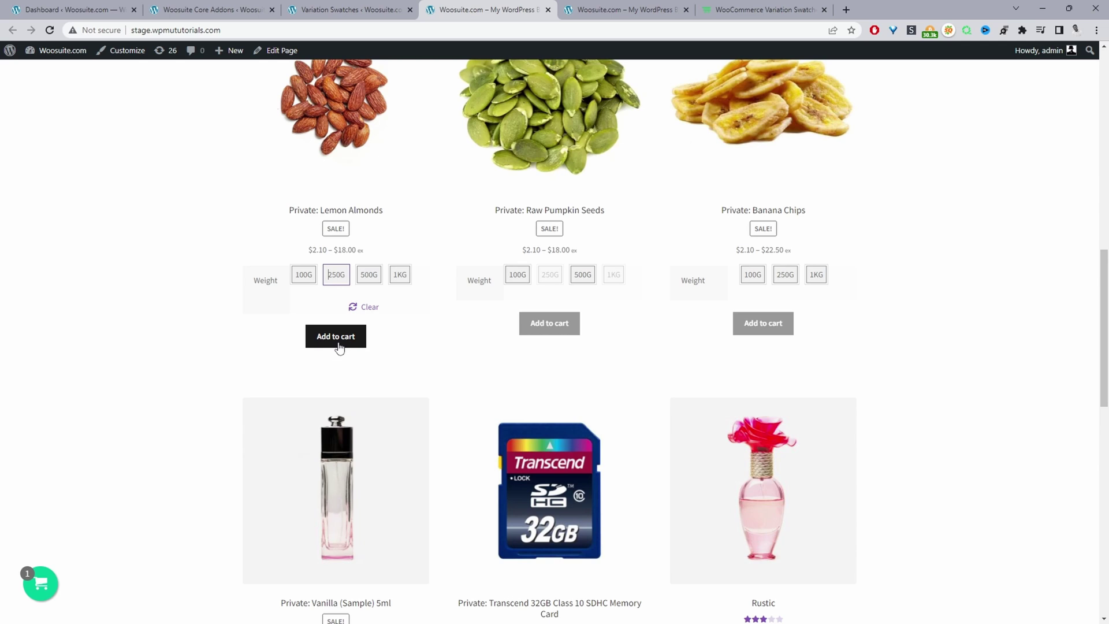
# Add the 250G Lemon Almonds to the cart, then go back to the shop listing
pyautogui.click(334, 340)
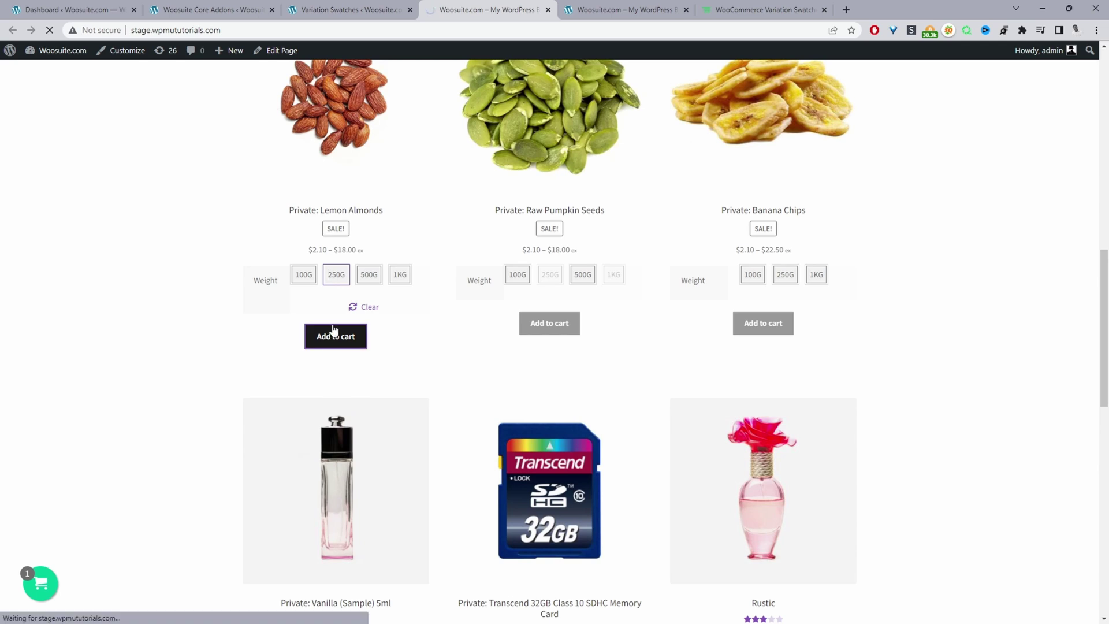
pyautogui.hotkey('alt', 'Left')
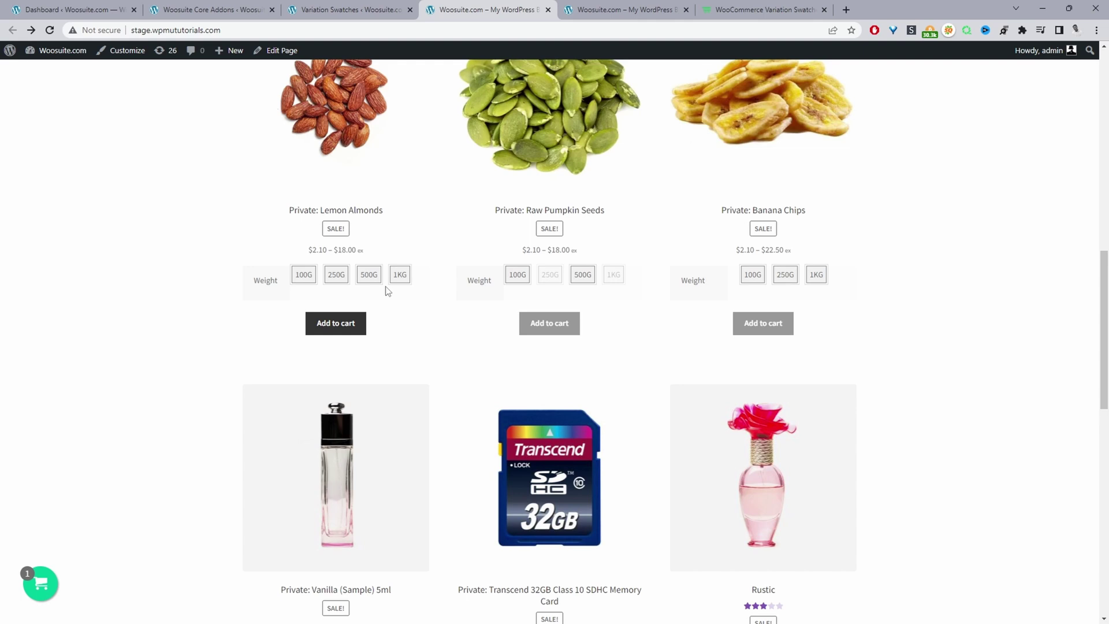
# Turn off Auto Convert Dropdowns To Label in Variation Swatches settings, save, and return to the shop tab
pyautogui.click(365, 13)
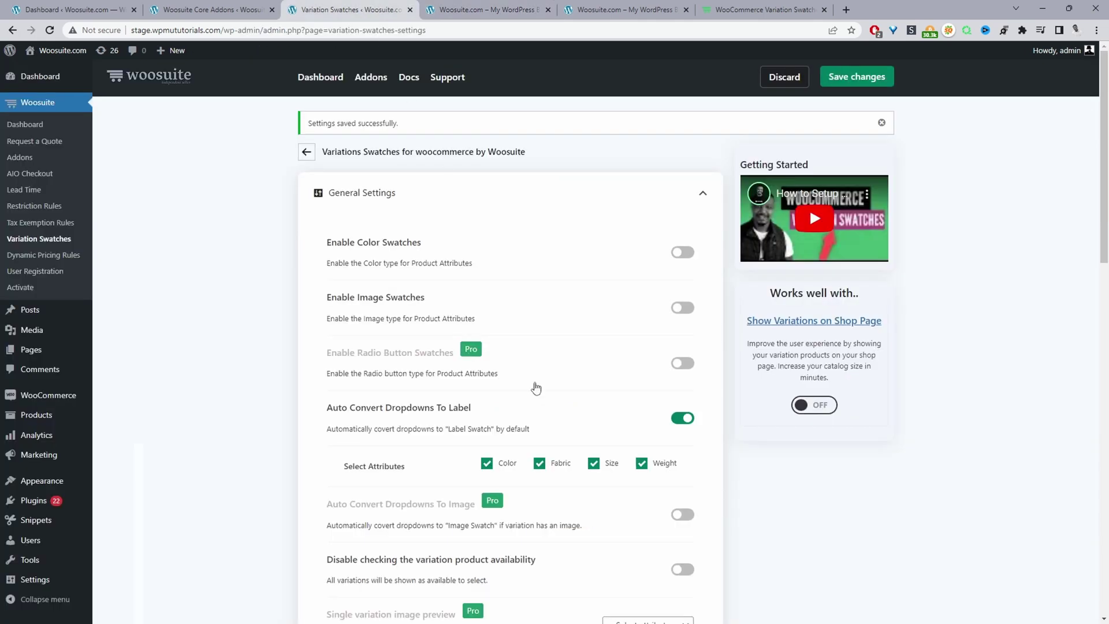
pyautogui.click(682, 418)
pyautogui.scroll(-5, 570, 459)
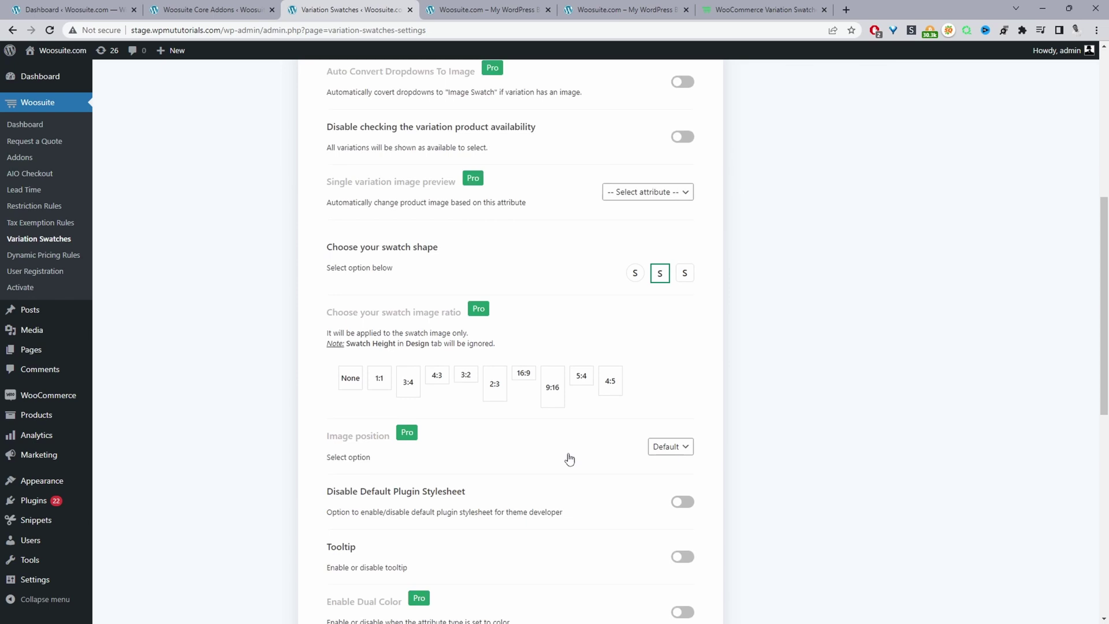
pyautogui.scroll(-6, 566, 458)
pyautogui.click(358, 400)
pyautogui.scroll(-4, 630, 206)
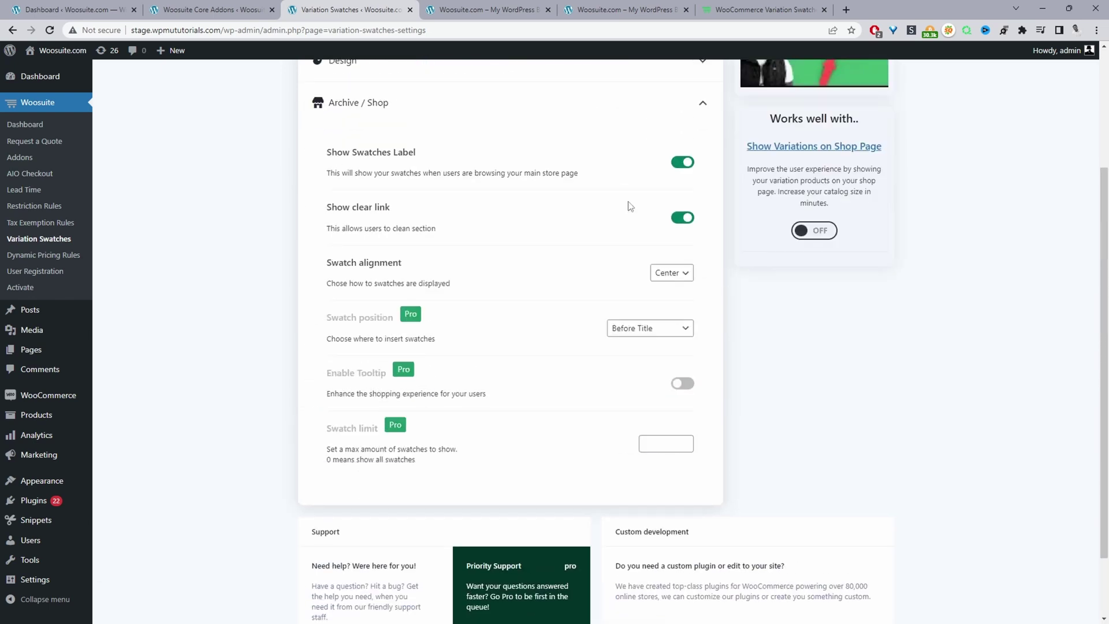
pyautogui.scroll(3, 624, 266)
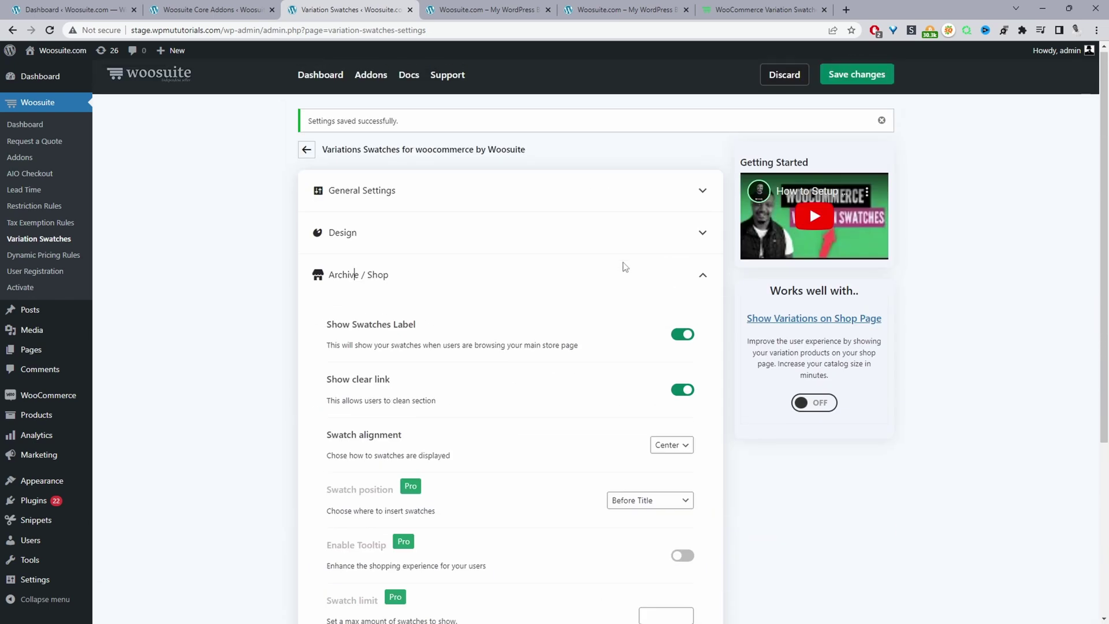
pyautogui.click(877, 75)
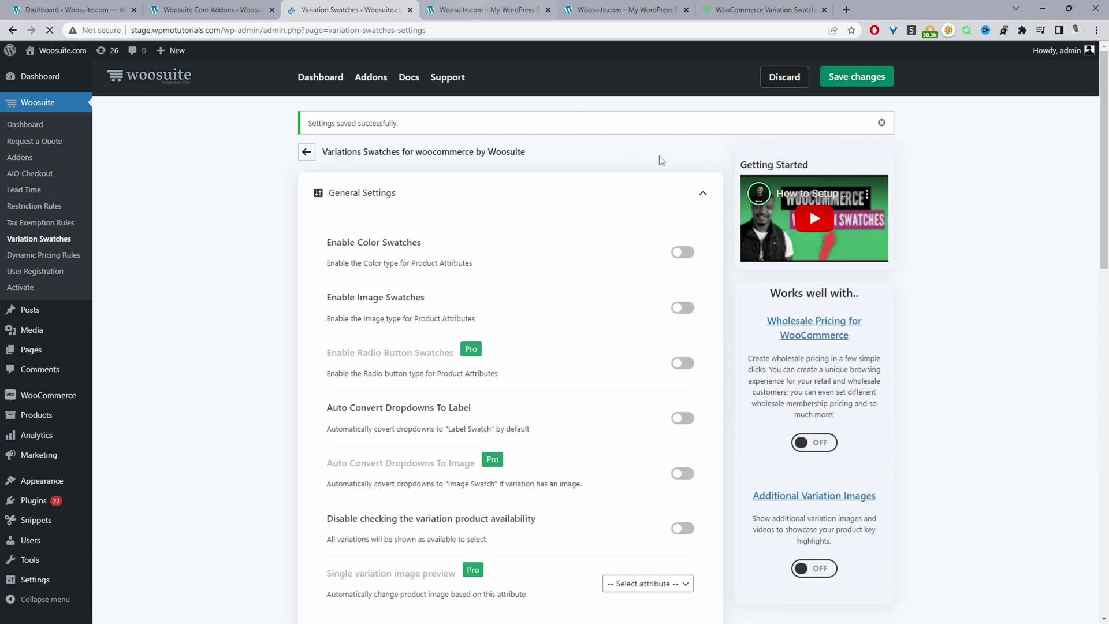
pyautogui.hotkey('ctrl', 'Tab')
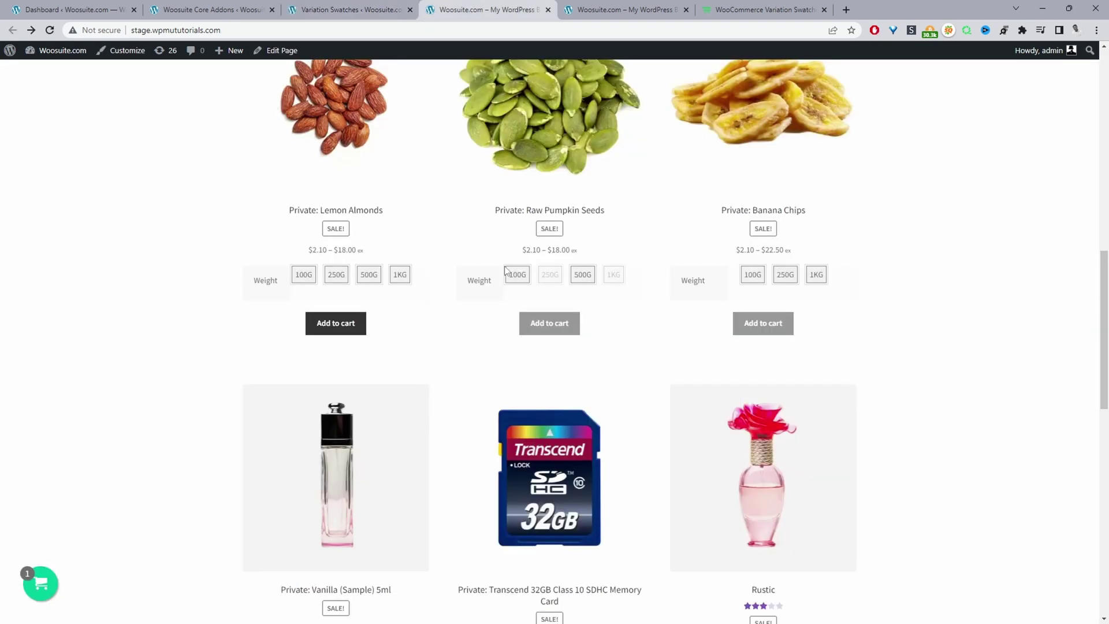
# Reload the shop and pick 250G from the Lemon Almonds weight dropdown
pyautogui.click(50, 30)
pyautogui.click(370, 273)
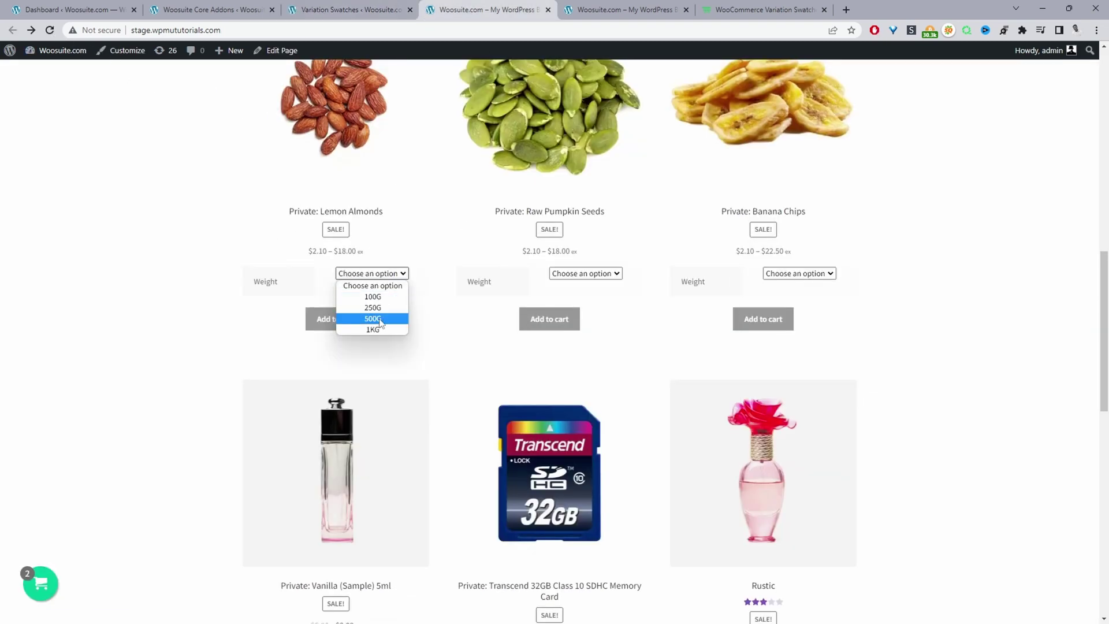
pyautogui.click(374, 307)
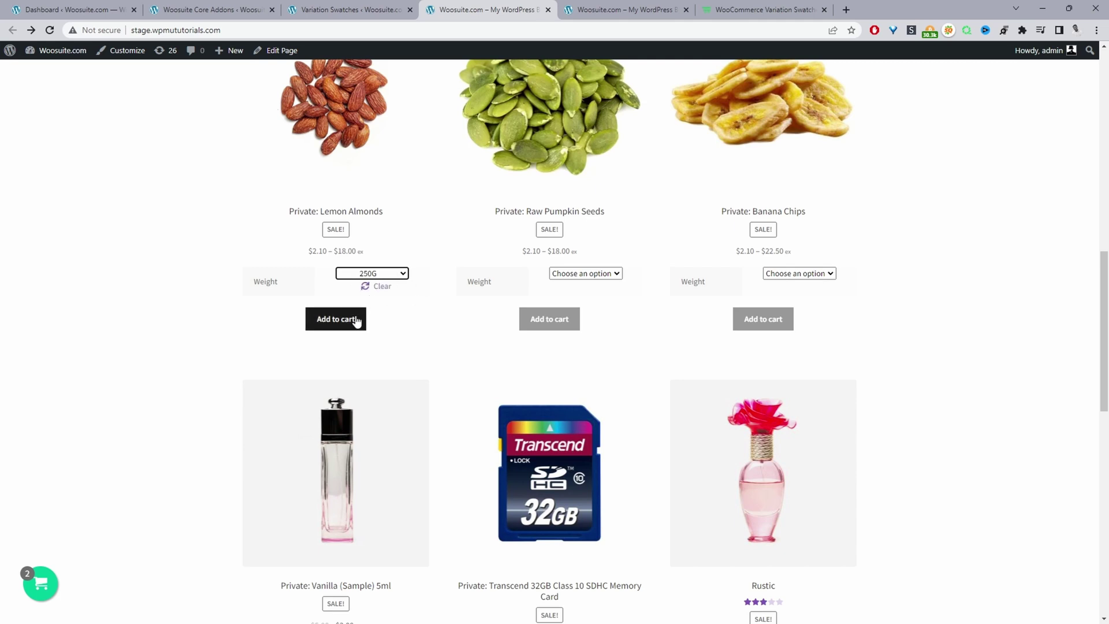